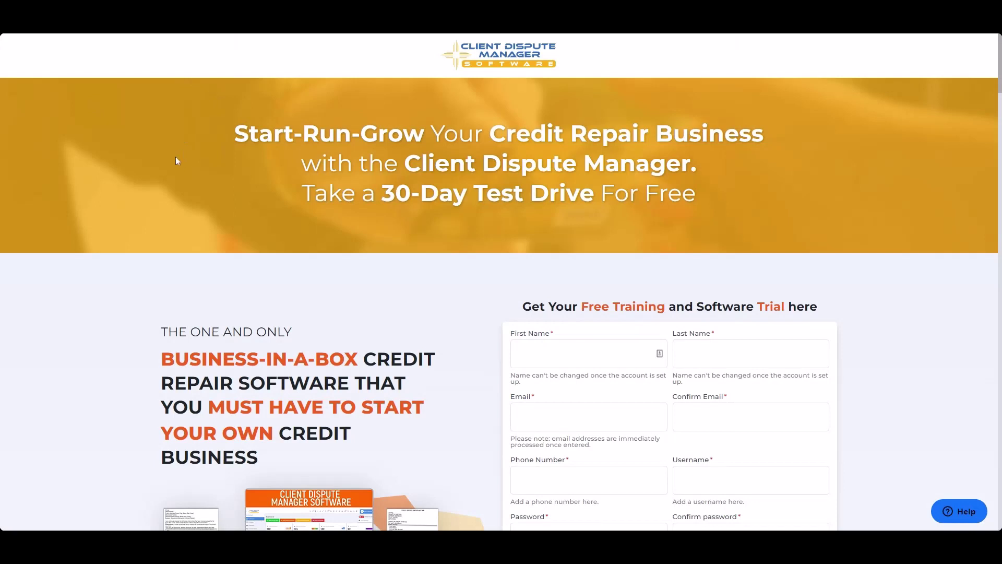
# - Scroll through the client's four inquiry accounts, each disputed with all three bureaus
pyautogui.scroll(-1, 175, 157)
pyautogui.scroll(-2, 172, 154)
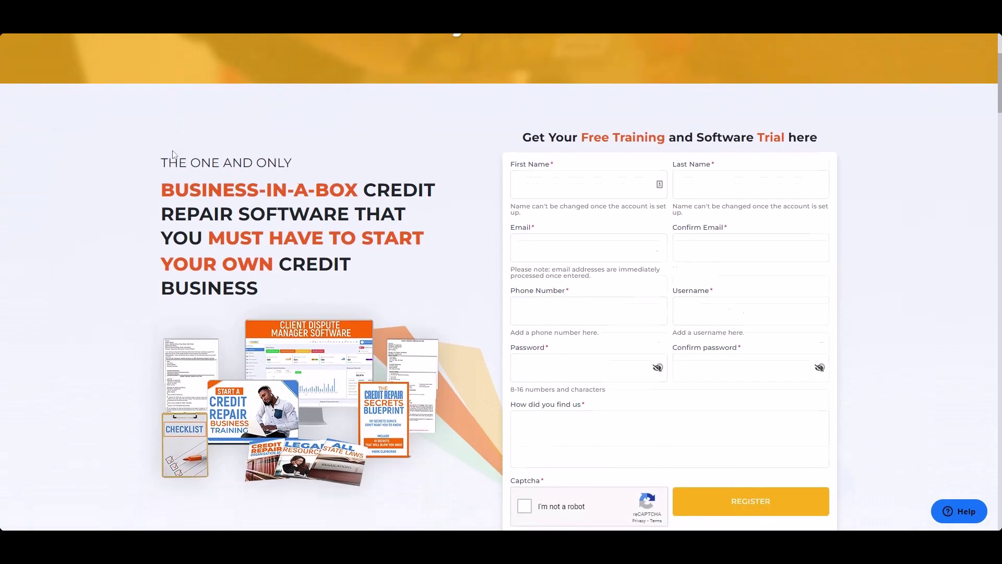
pyautogui.scroll(-2, 502, 282)
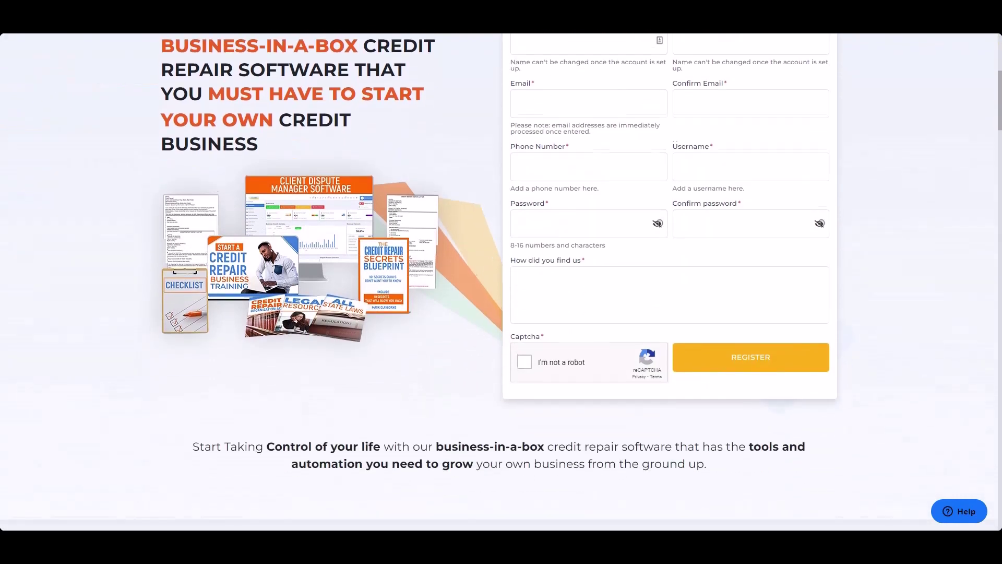
pyautogui.scroll(-4, 182, 164)
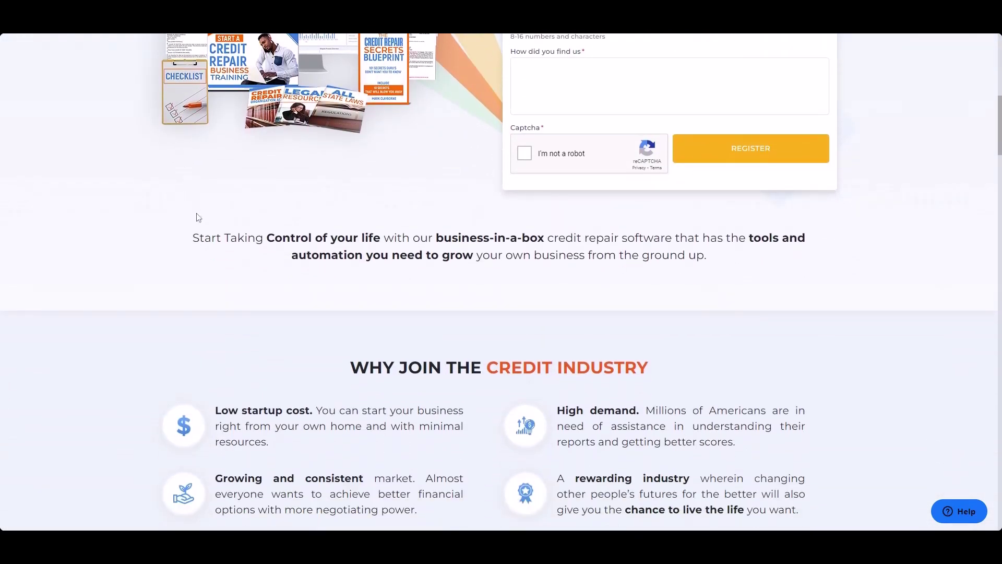
pyautogui.scroll(10, 197, 213)
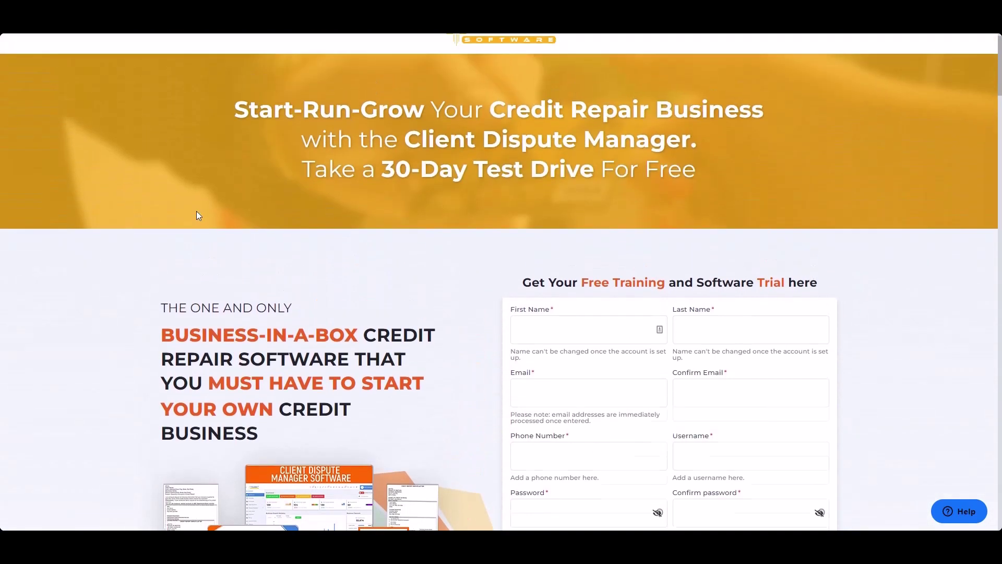
pyautogui.scroll(-4, 196, 211)
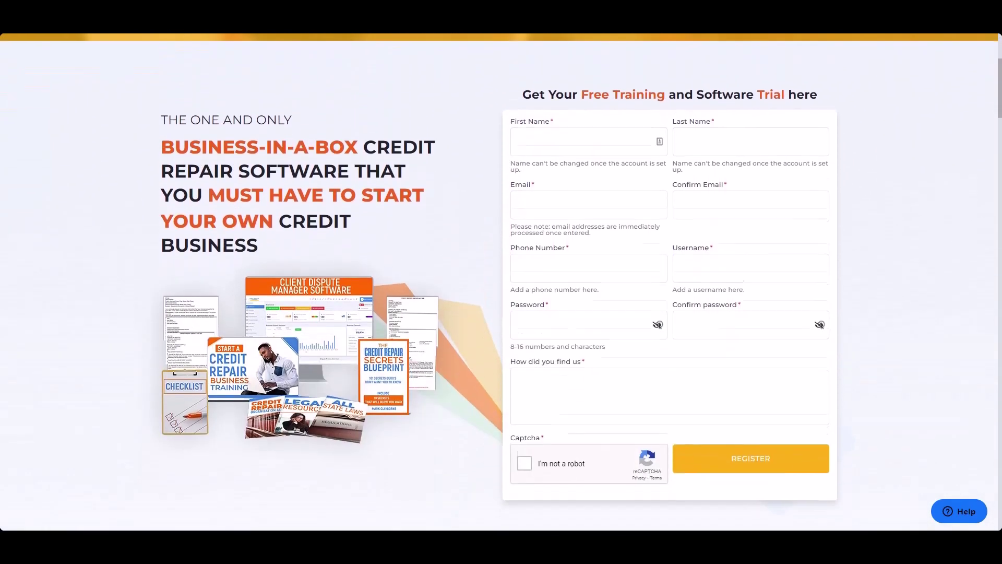
pyautogui.scroll(-1, 196, 211)
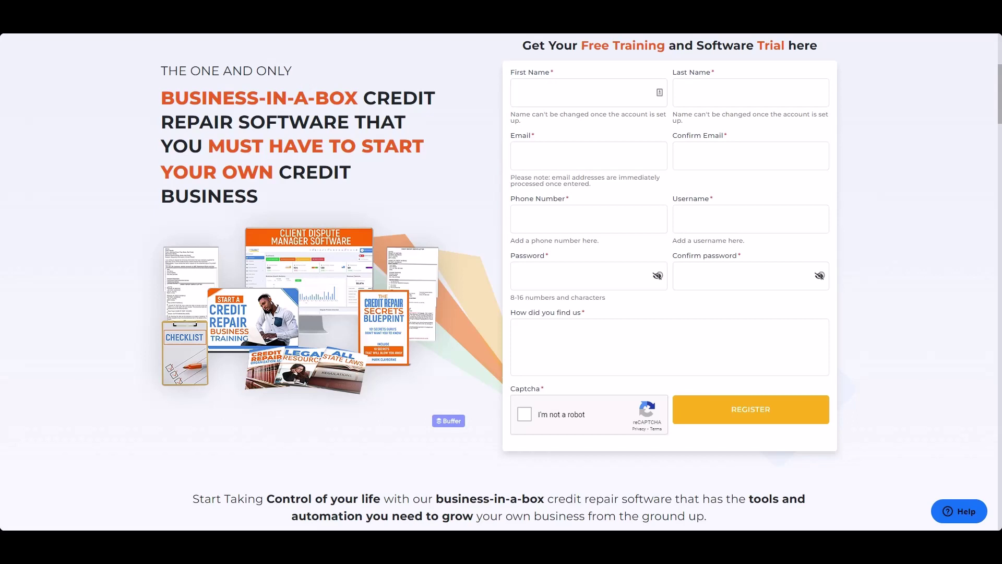
pyautogui.scroll(5, 197, 218)
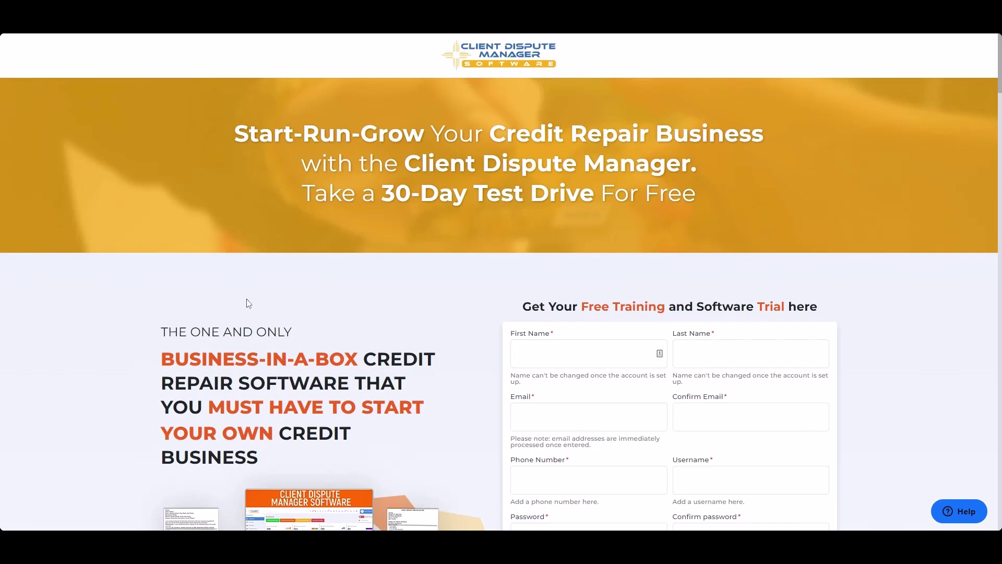
pyautogui.scroll(-4, 248, 303)
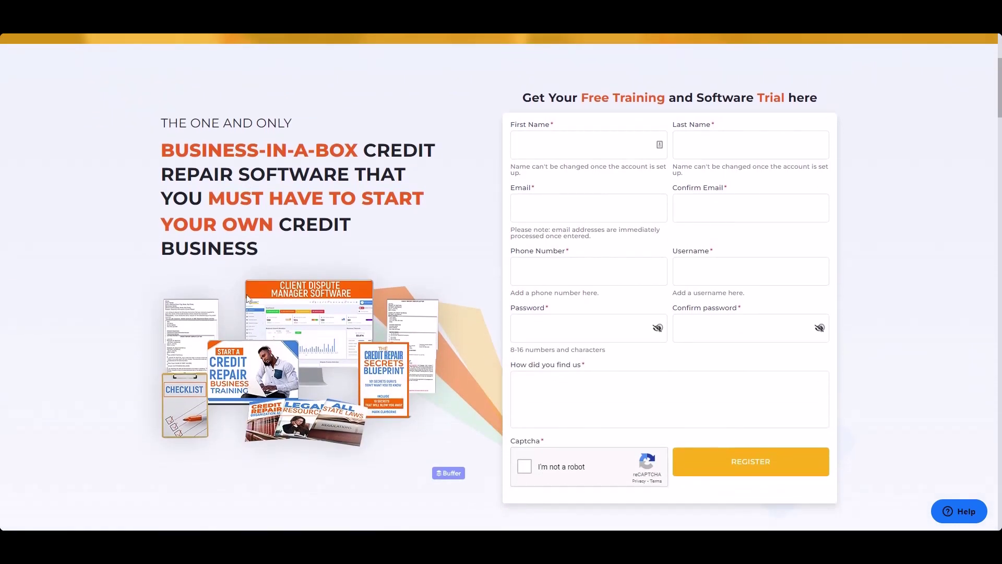
pyautogui.scroll(-1, 248, 298)
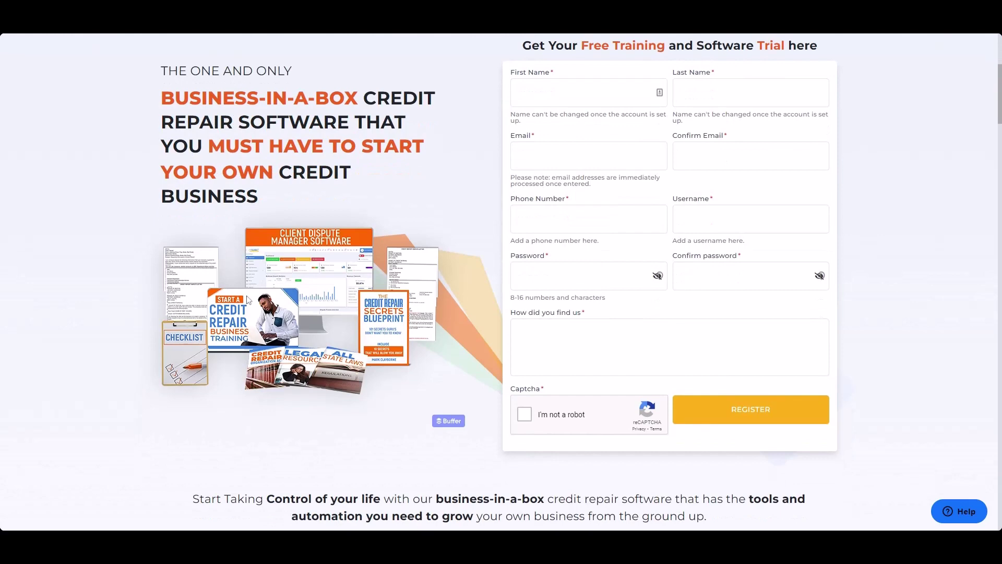
pyautogui.scroll(-11, 249, 301)
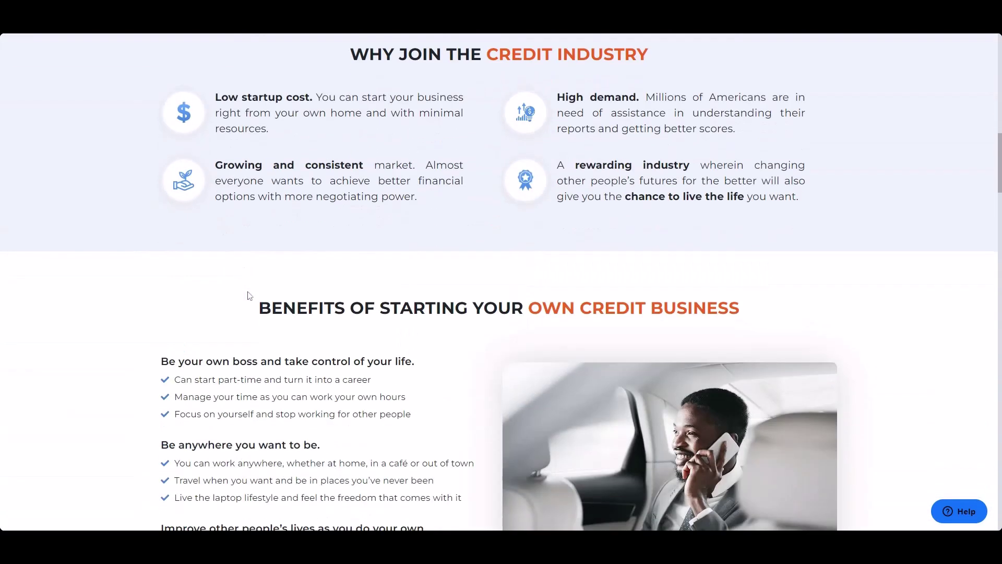
pyautogui.scroll(-9, 248, 295)
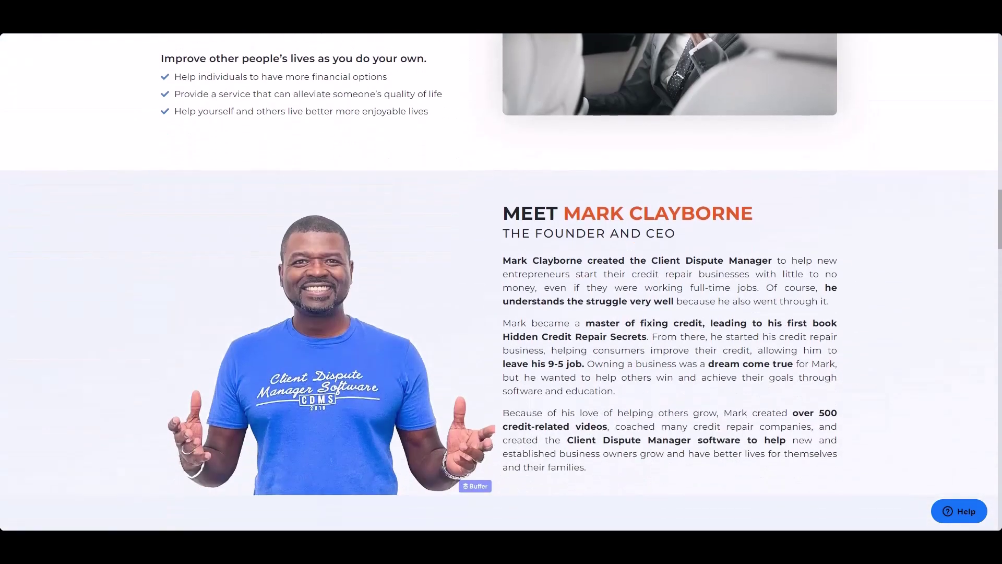
pyautogui.scroll(-11, 252, 295)
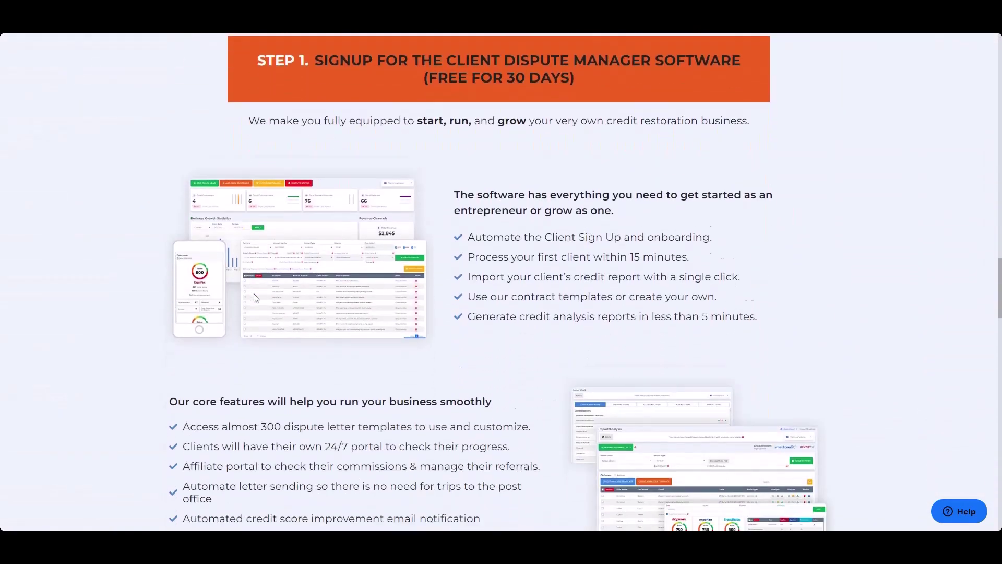
pyautogui.scroll(-15, 256, 298)
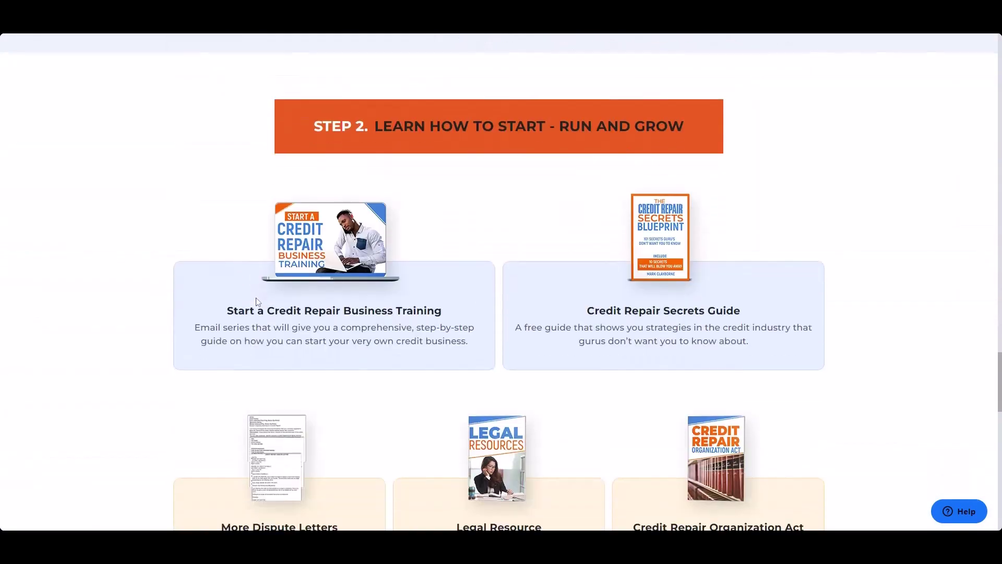
pyautogui.scroll(-2, 256, 298)
pyautogui.scroll(-2, 256, 298)
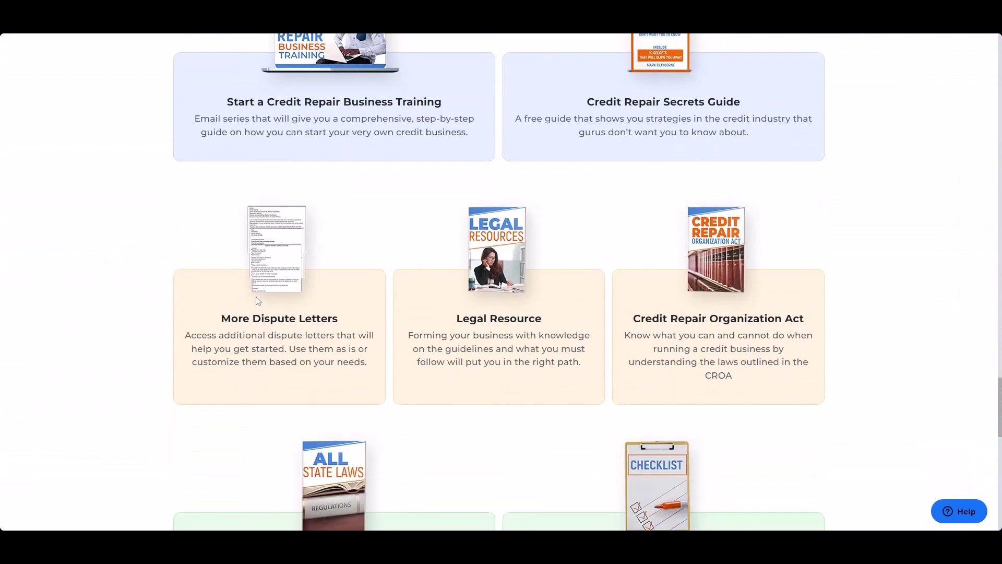
pyautogui.scroll(2, 257, 298)
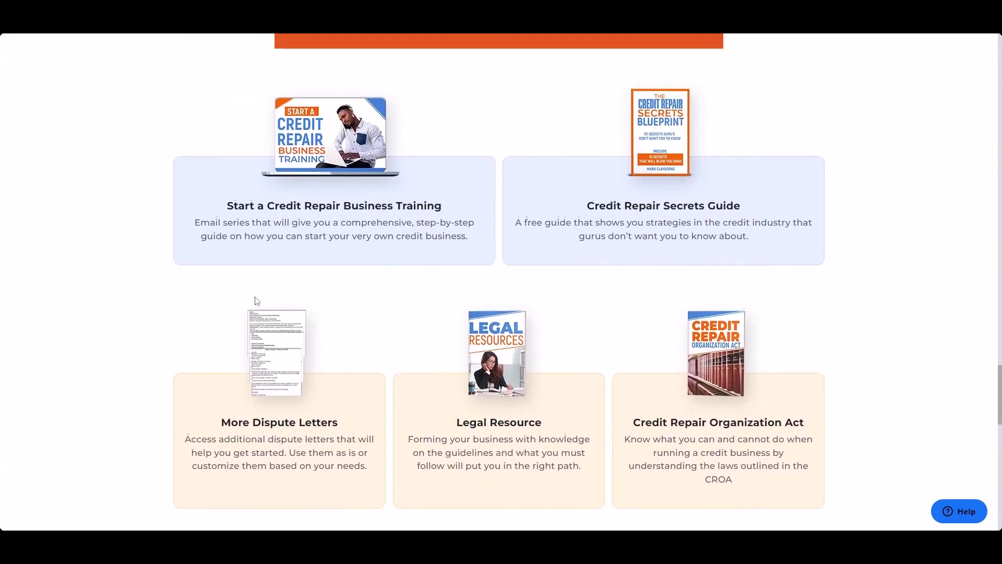
pyautogui.scroll(-2, 256, 301)
pyautogui.scroll(2, 256, 301)
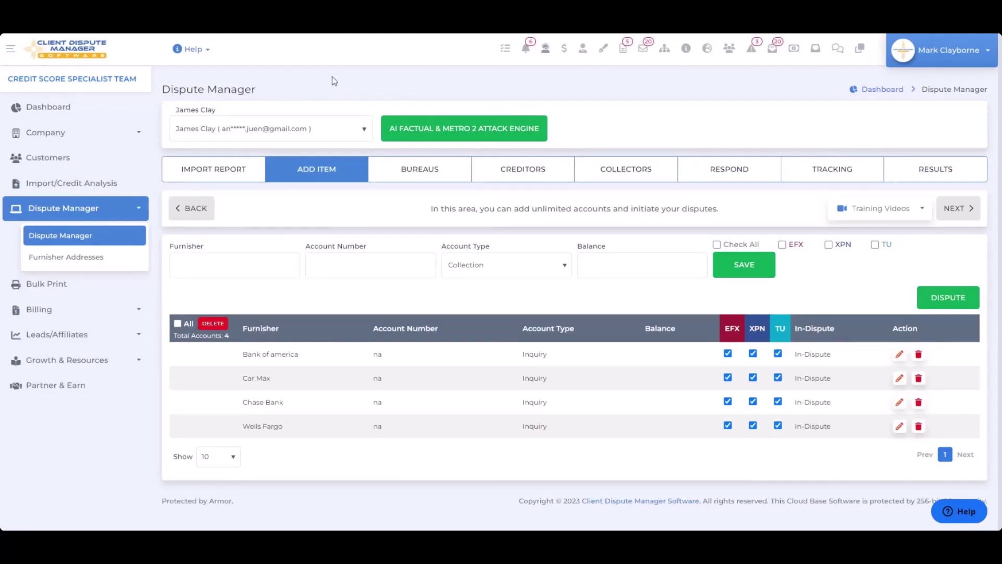
# - In Bureaus, add the Bank of america inquiry dispute with a 1-Initial dispute letter
pyautogui.click(412, 176)
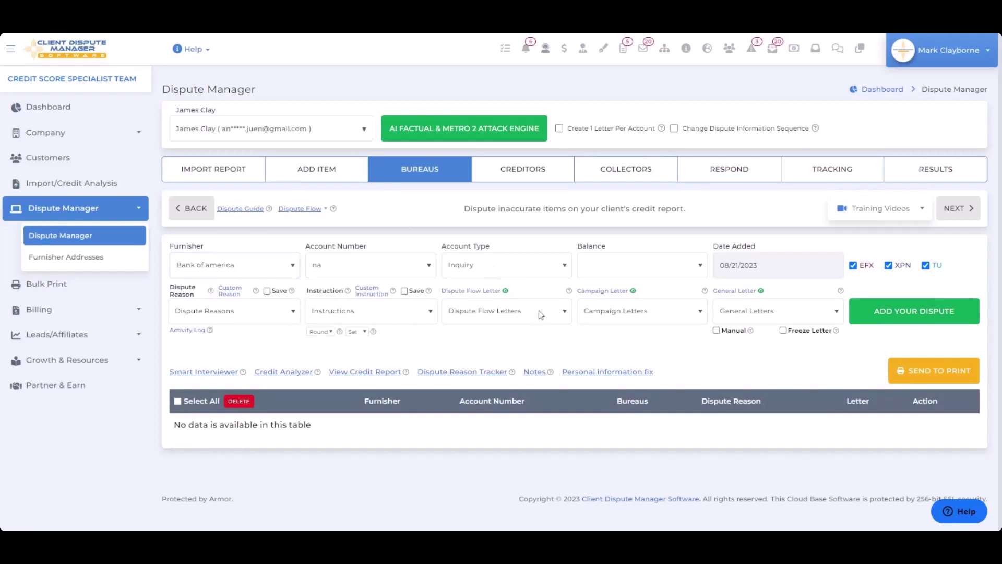
pyautogui.click(529, 328)
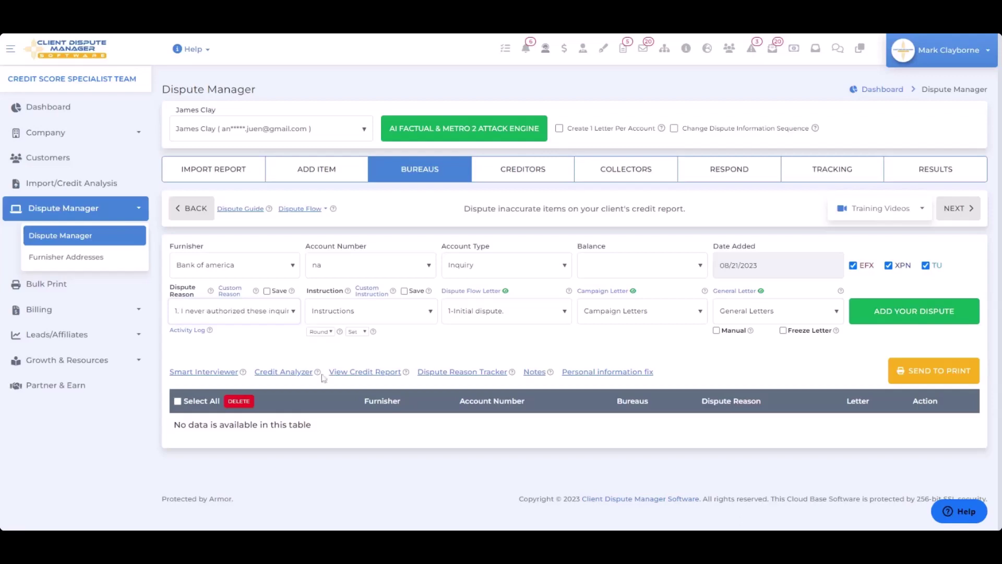
pyautogui.click(914, 313)
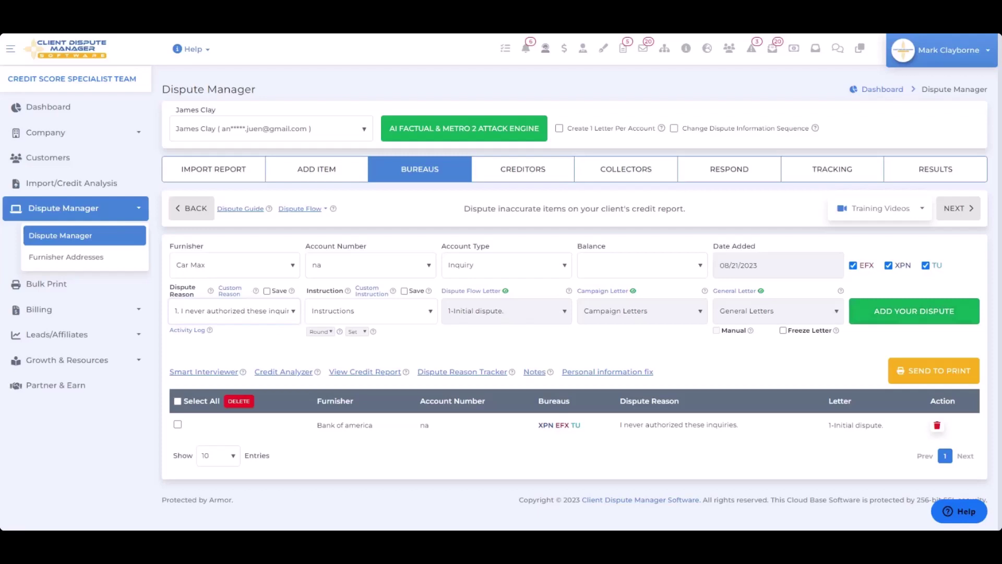
# - Add Car Max (inquiries inaccurate), Chase Bank (creditor had no permission) and Wells Fargo inquiry disputes
pyautogui.press('Down')
pyautogui.click(890, 313)
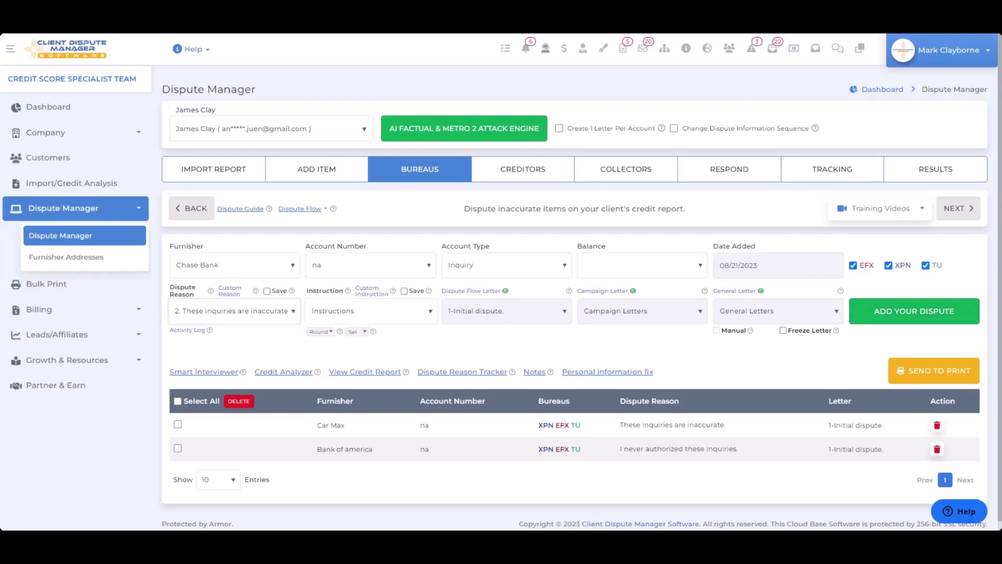
pyautogui.press('Down')
pyautogui.press('Down')
pyautogui.click(914, 312)
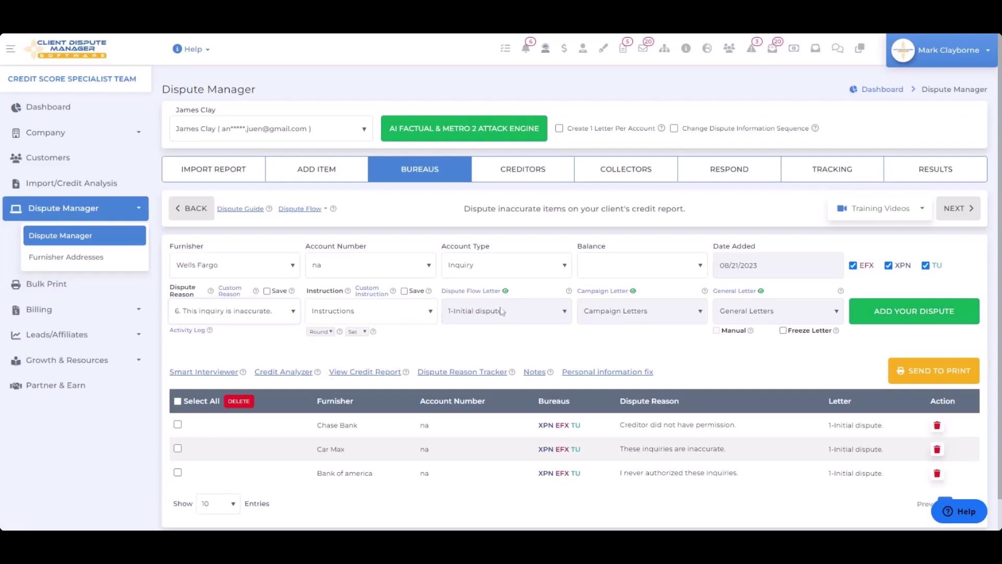
pyautogui.click(915, 311)
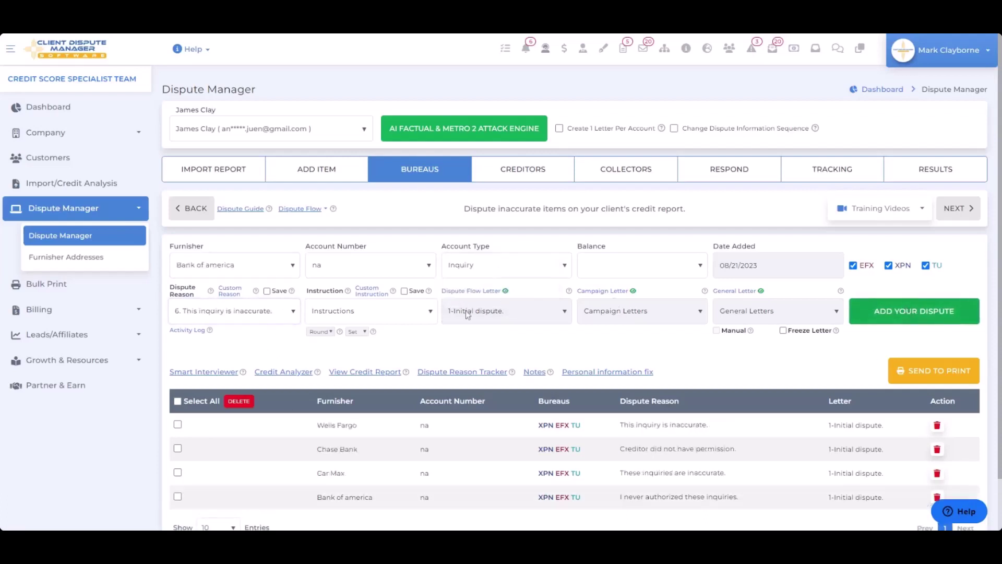
pyautogui.scroll(-1, 496, 414)
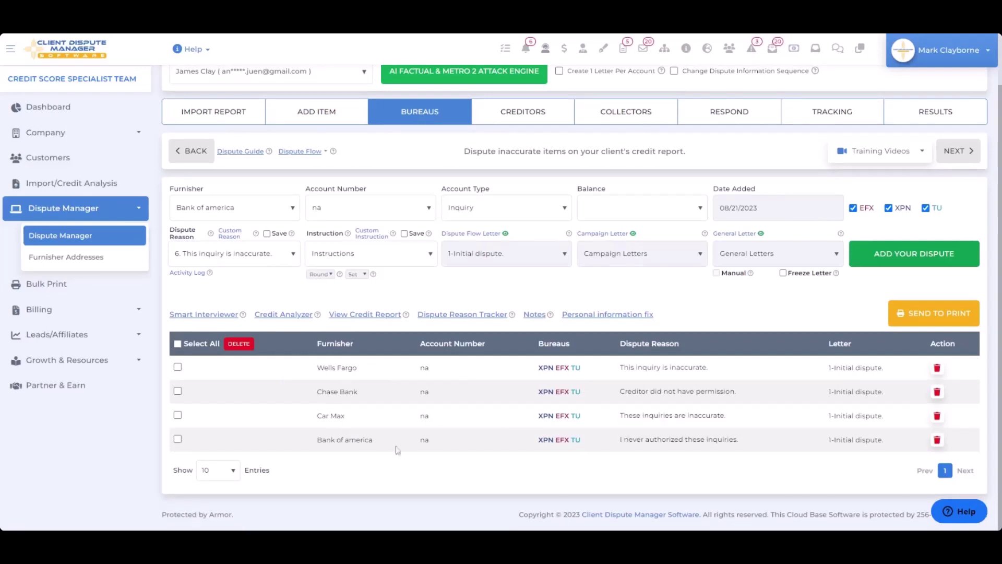
# - Send the four inquiry disputes to print with SEND TO PRINT
pyautogui.click(928, 323)
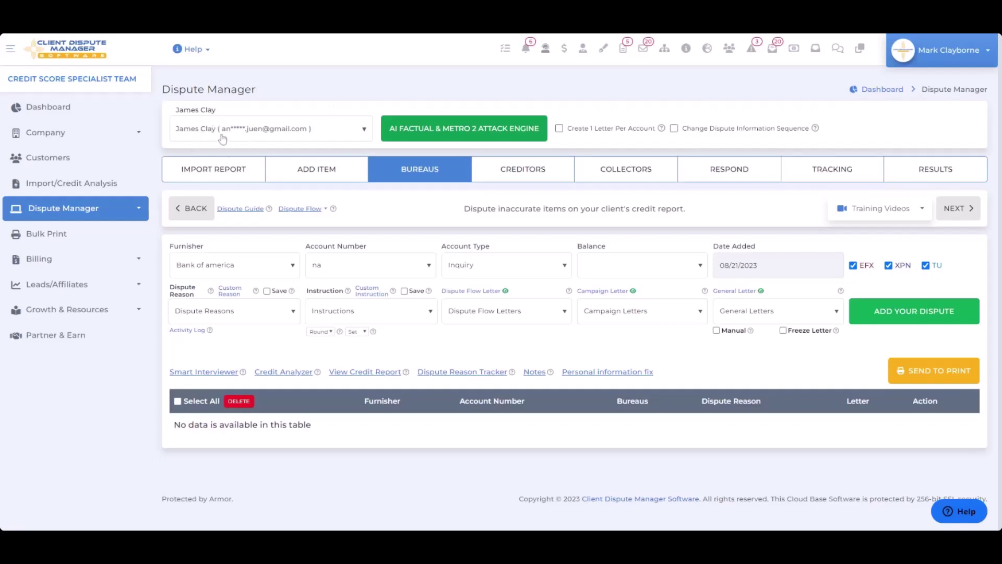
# - In the AI attack engine, choose the Factual & Consumer Law Attacks workflow
pyautogui.click(430, 134)
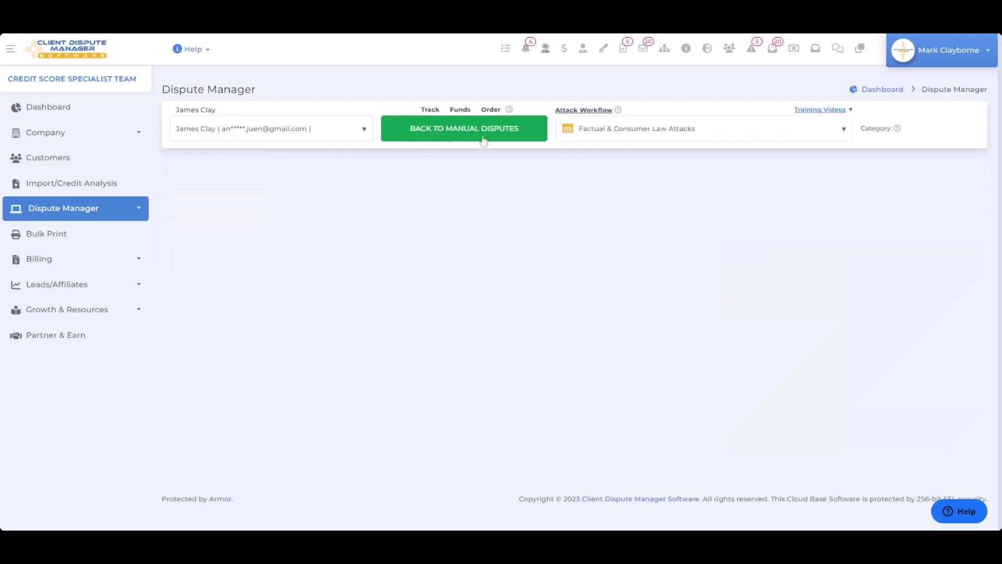
pyautogui.click(624, 134)
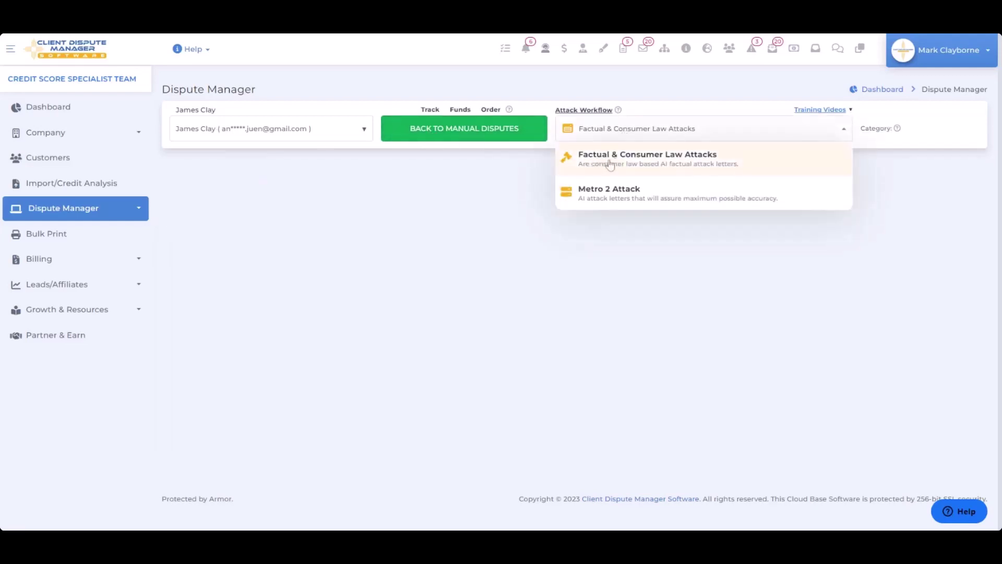
pyautogui.click(631, 164)
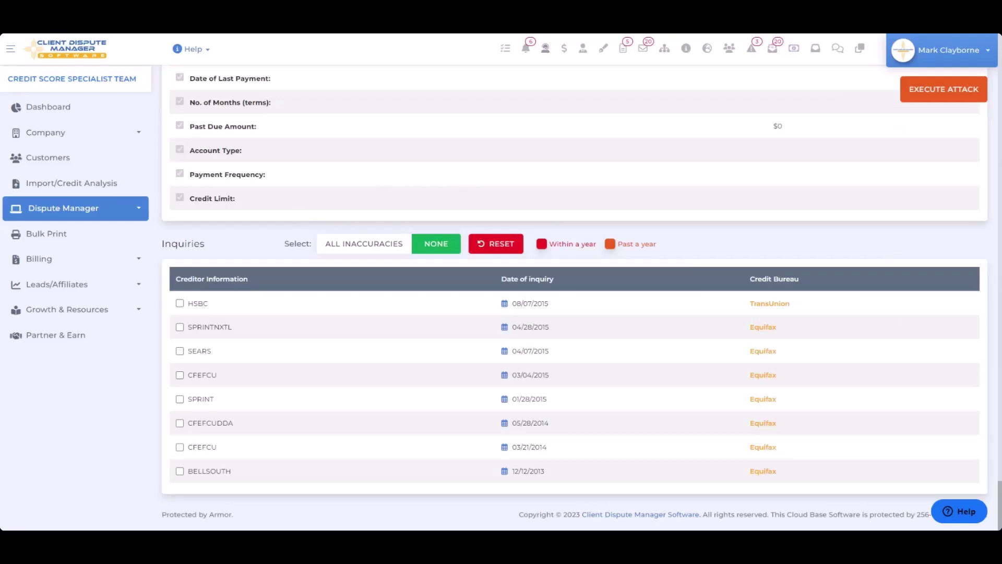
# - Mark all eight inquiries inaccurate, execute the attack, and confirm it went to Bulk Print
pyautogui.click(349, 253)
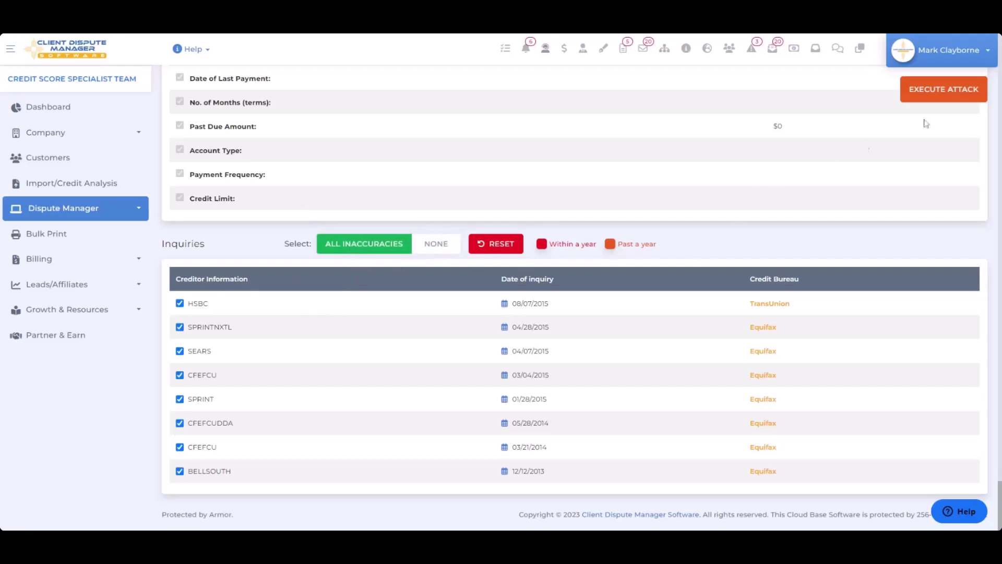
pyautogui.click(927, 98)
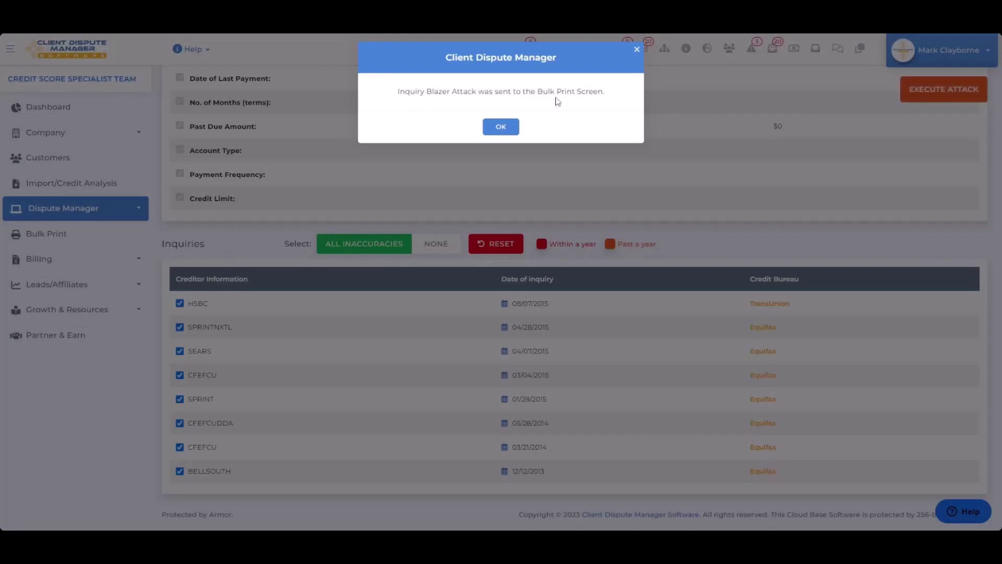
pyautogui.click(501, 127)
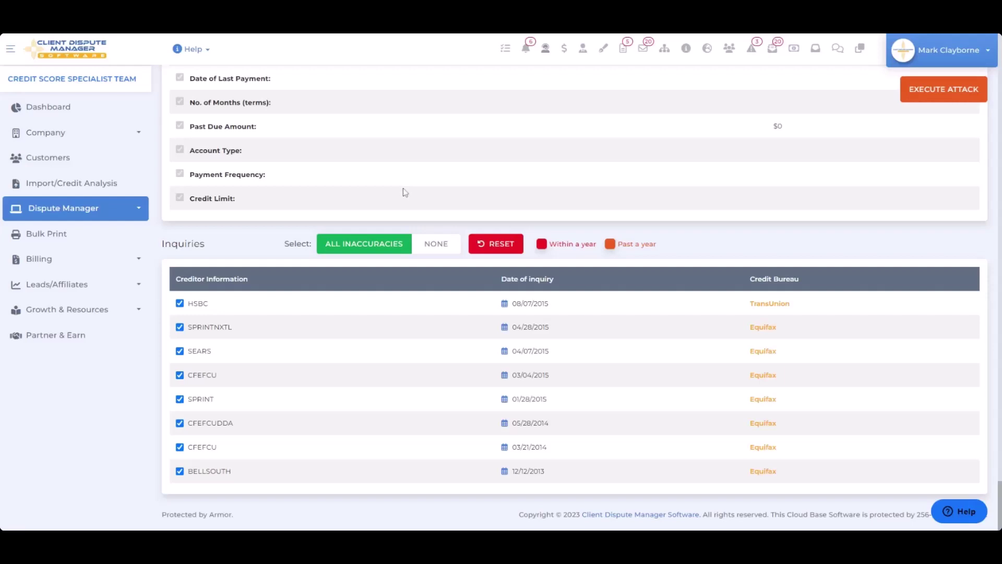
# - Open Bulk Print from the left sidebar
pyautogui.click(98, 236)
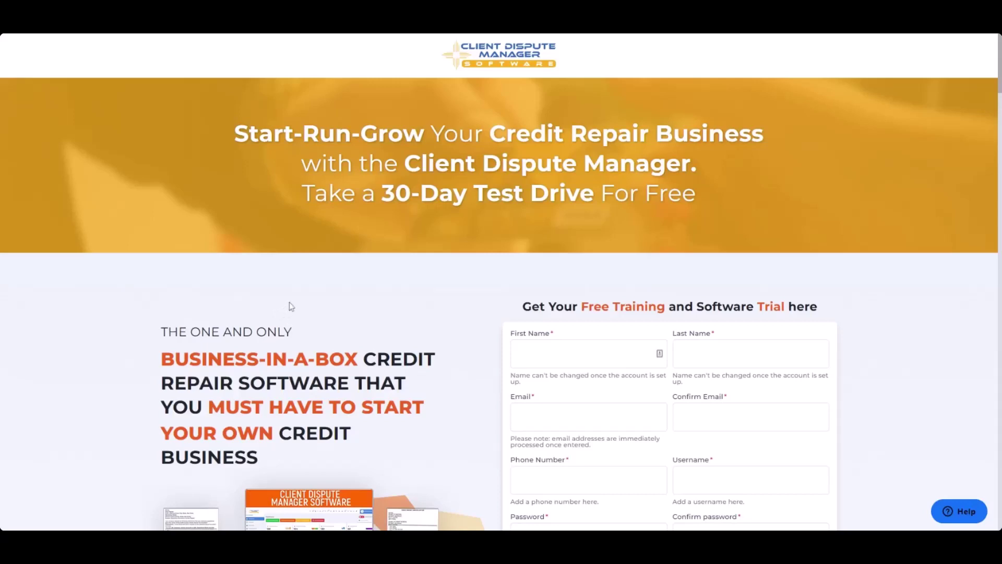
pyautogui.scroll(-1, 290, 307)
pyautogui.scroll(-3, 291, 306)
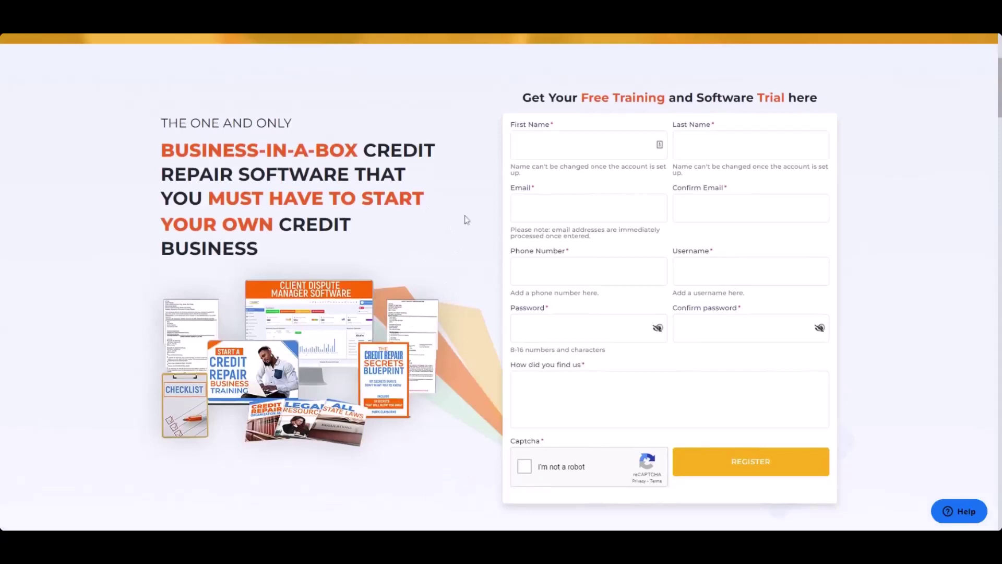
pyautogui.scroll(-1, 363, 333)
pyautogui.scroll(-2, 366, 335)
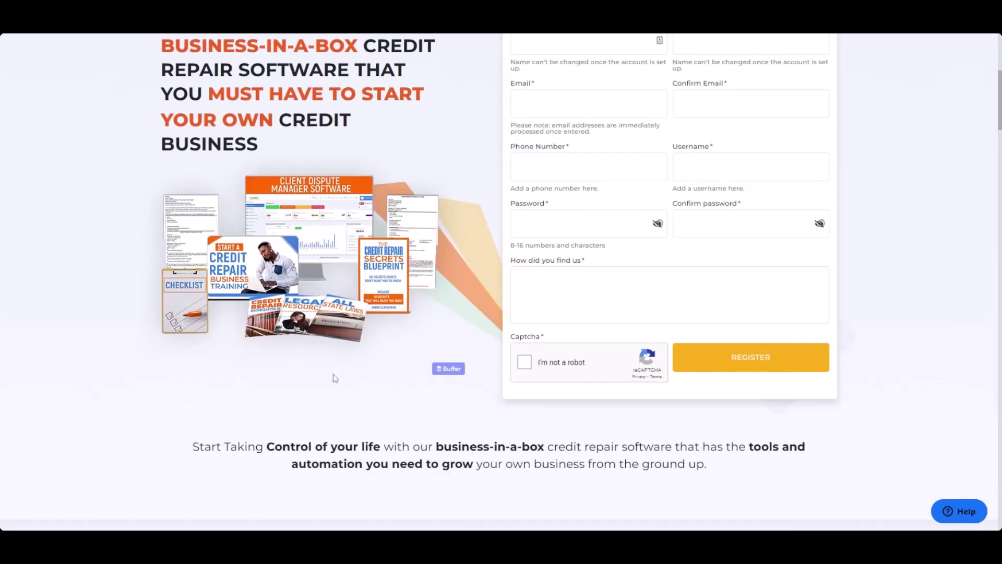
pyautogui.scroll(1, 334, 379)
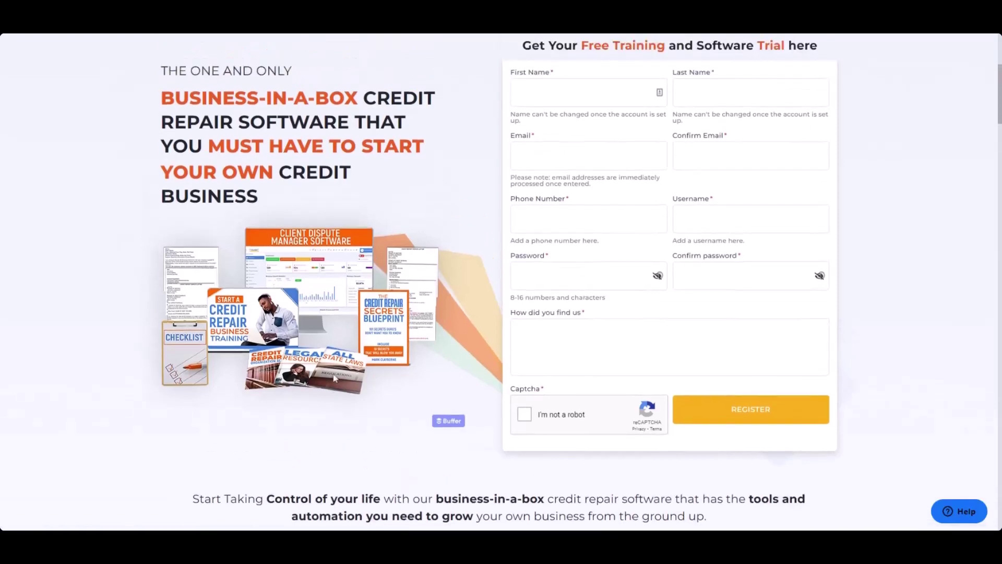